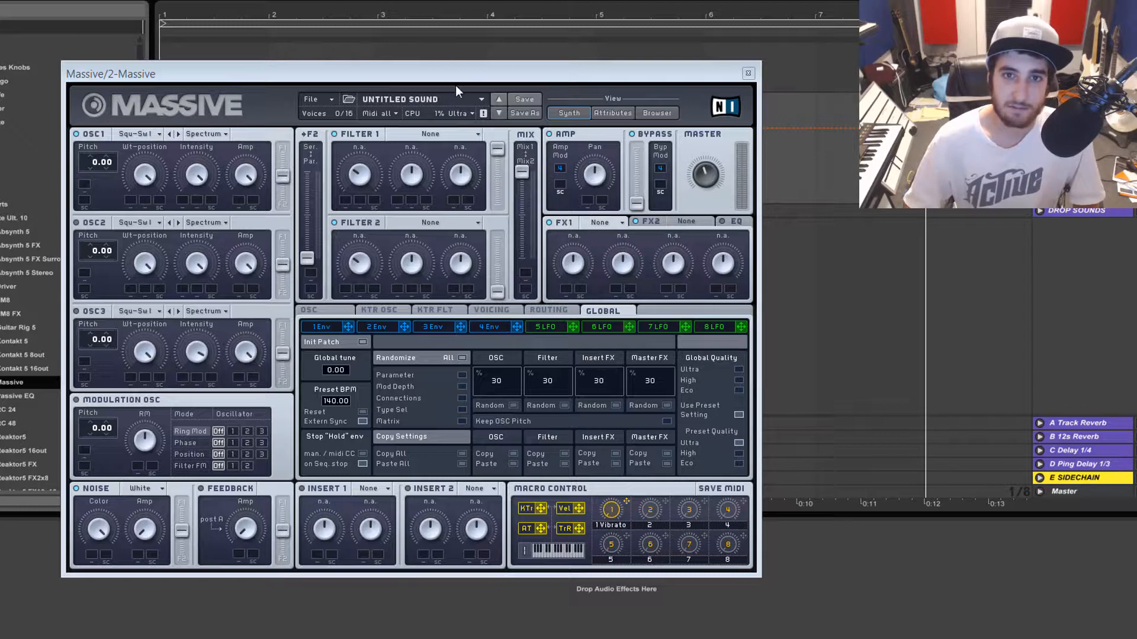
Load the Reverb effect into the FX1 slot and display the LFO 5 settings
{"action": "left_click_drag", "start_coordinate": [457, 74], "coordinate": [463, 75]}
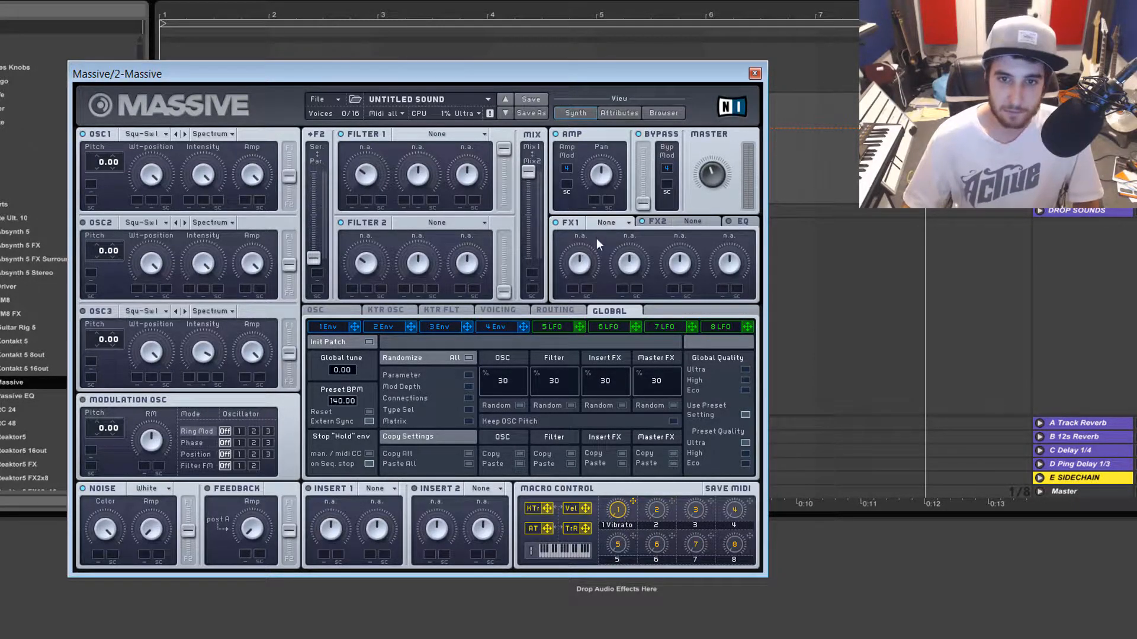
{"action": "left_click", "coordinate": [604, 224]}
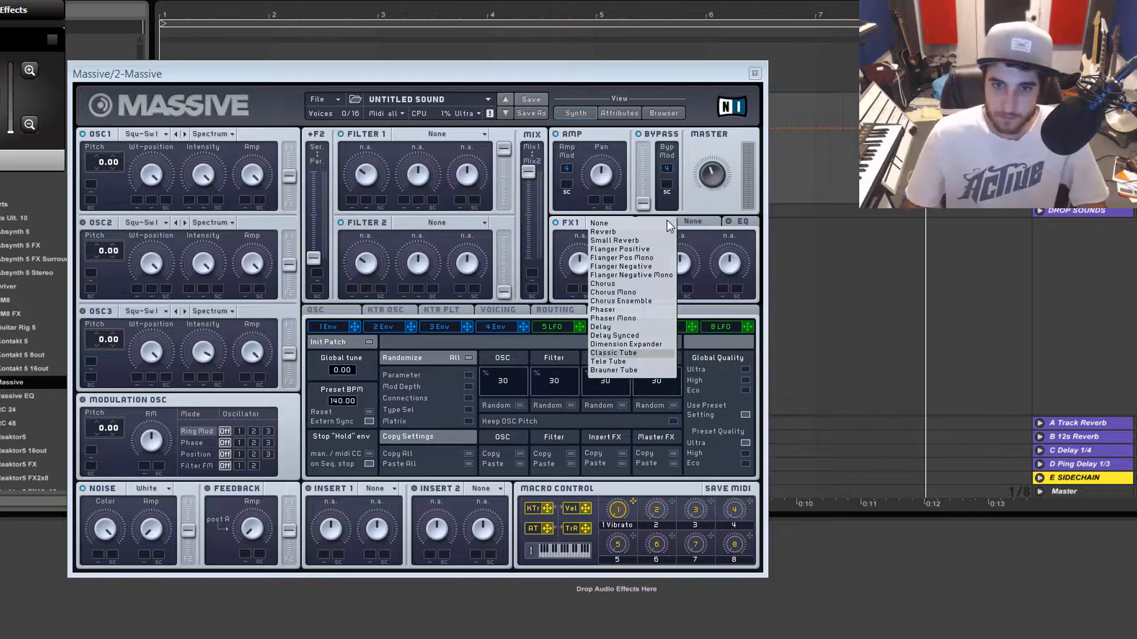
{"action": "left_click", "coordinate": [619, 233]}
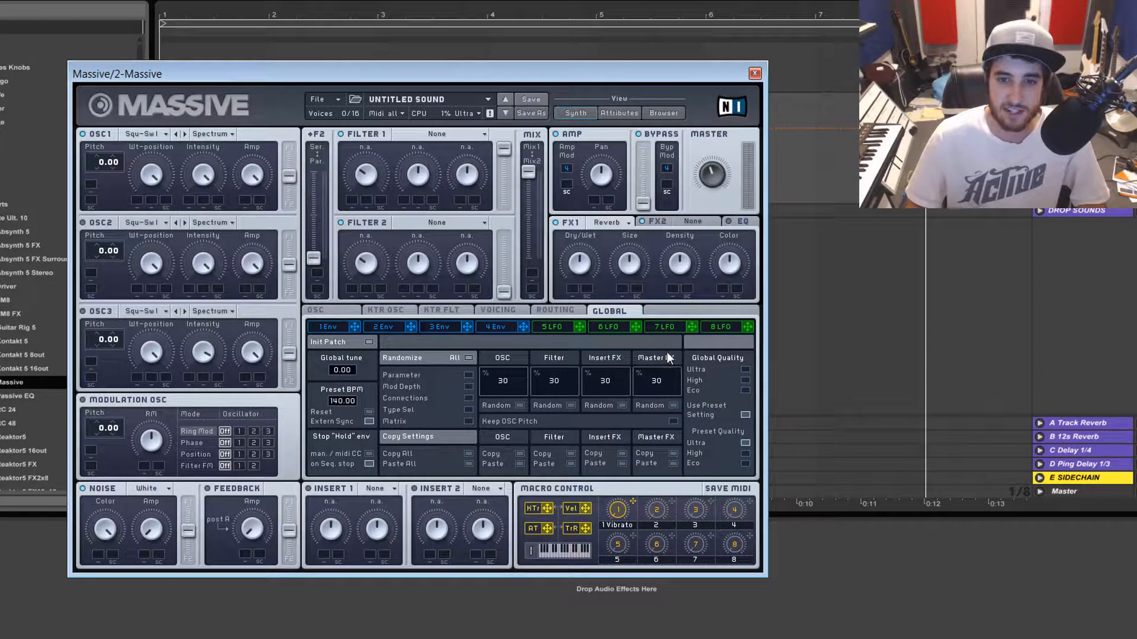
{"action": "left_click", "coordinate": [538, 330]}
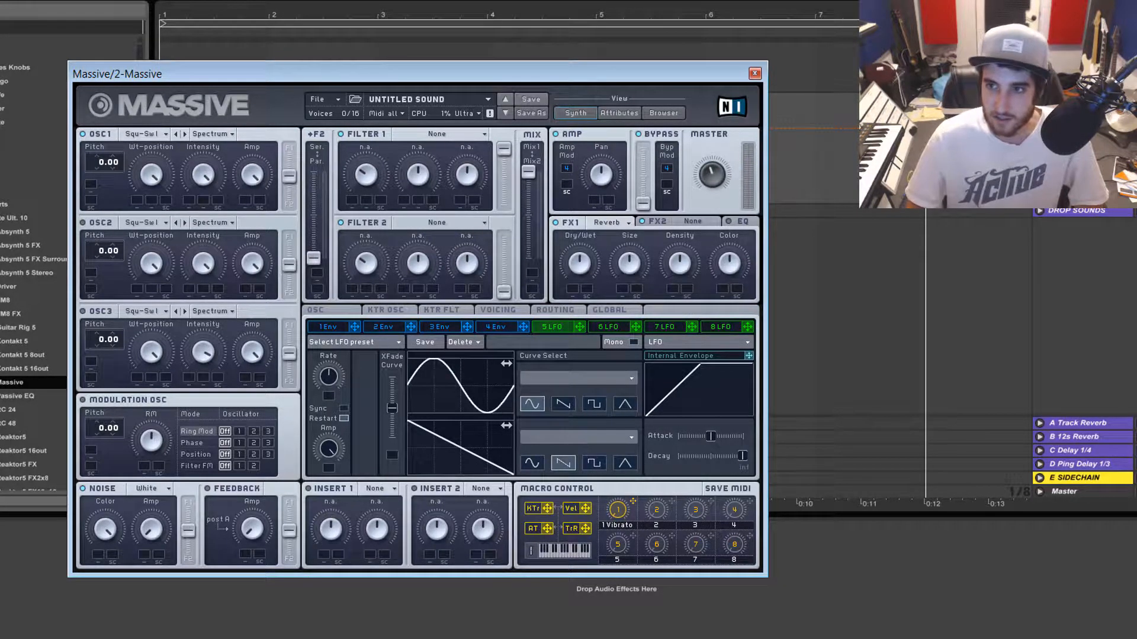
{"action": "left_click", "coordinate": [1084, 142]}
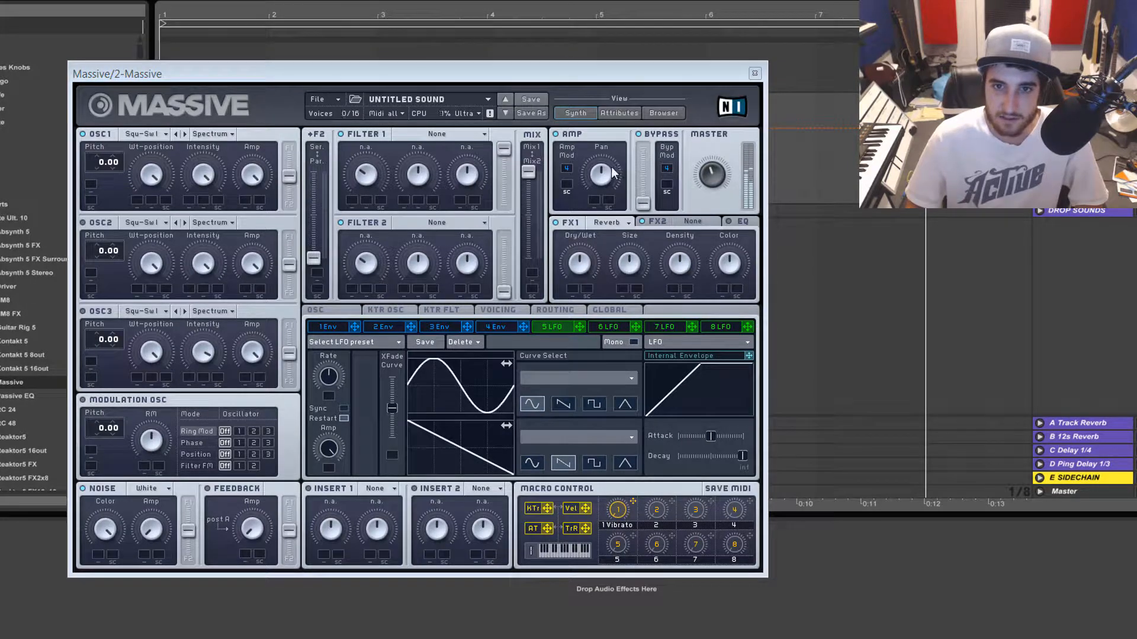
{"action": "left_click", "coordinate": [557, 223]}
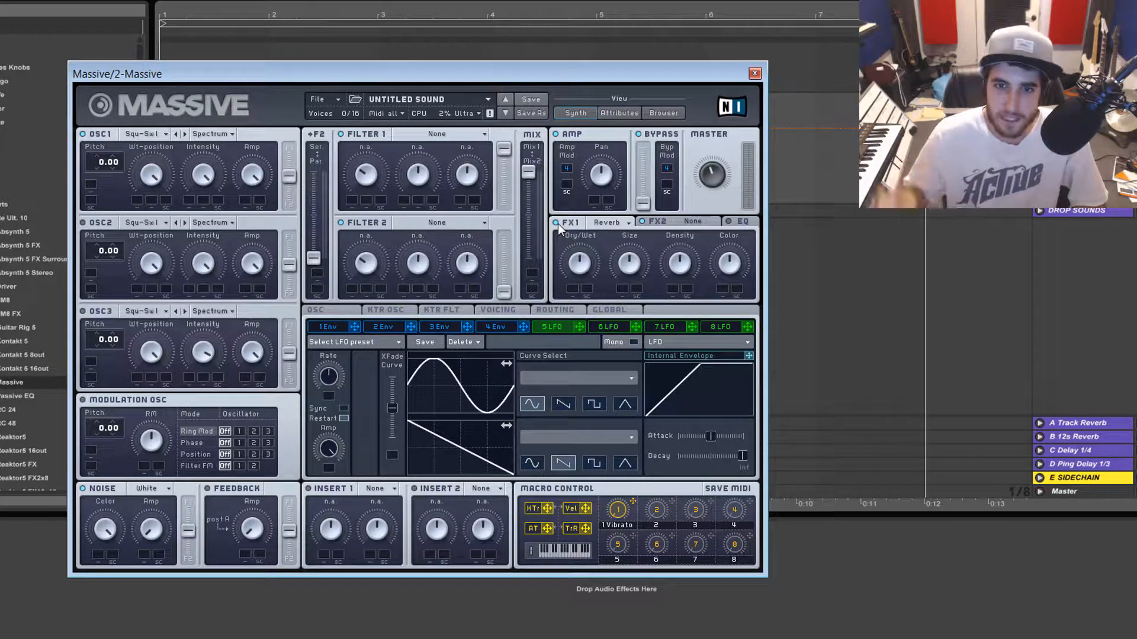
Modulate the FX1 dry/wet amount with envelope 1, lowering the envelope's decay level to zero and lengthening its decay
{"action": "left_click", "coordinate": [346, 327]}
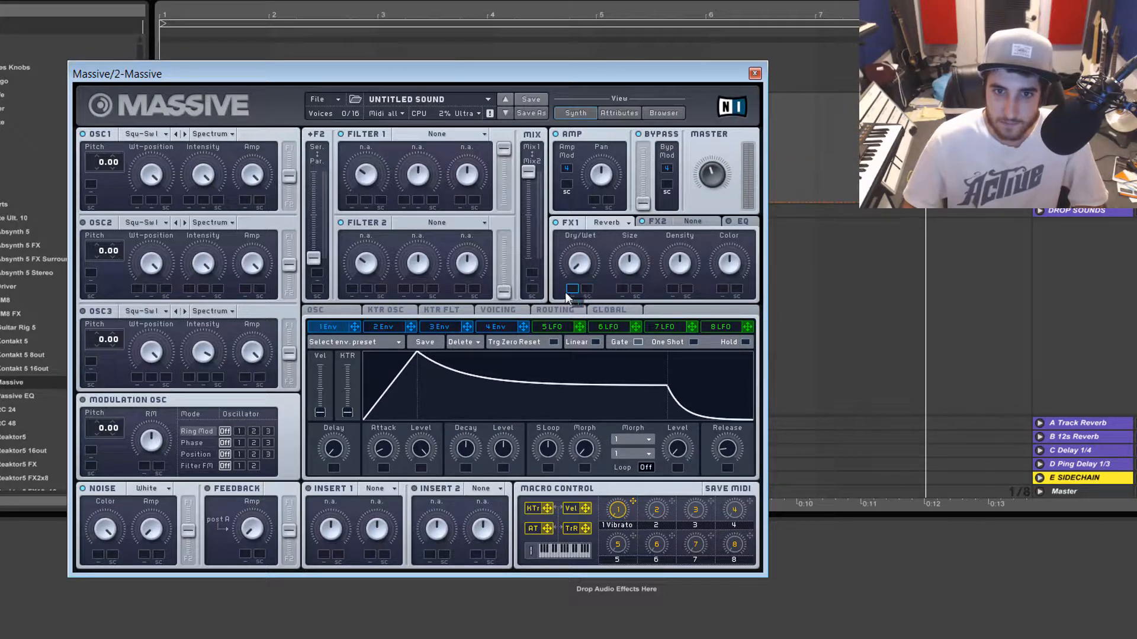
{"action": "left_click_drag", "start_coordinate": [582, 249], "coordinate": [584, 244]}
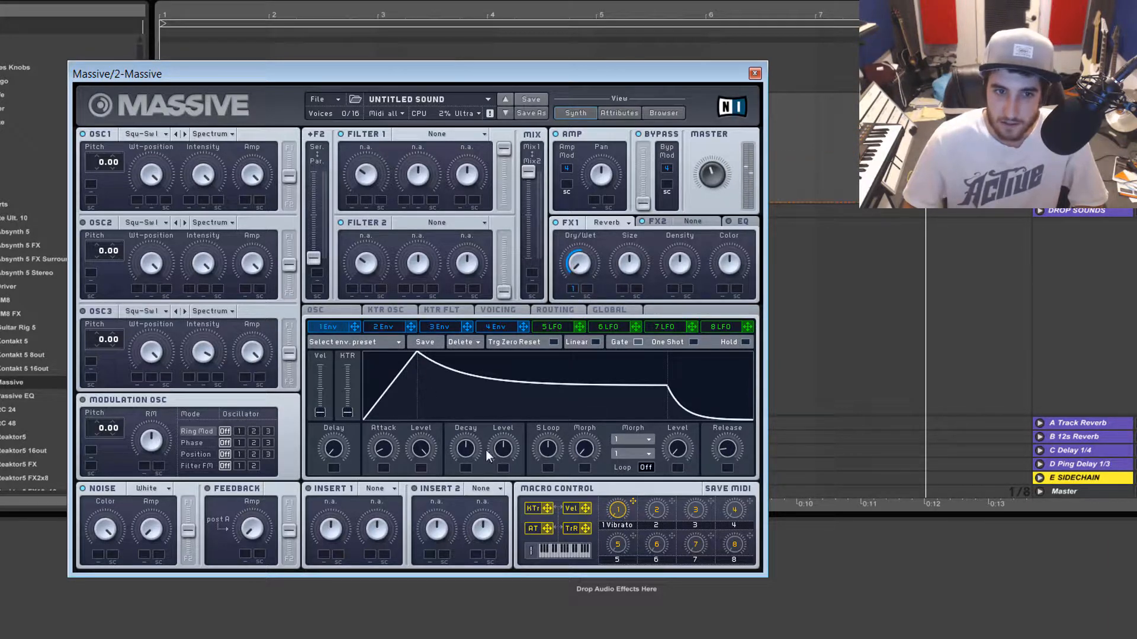
{"action": "left_click_drag", "start_coordinate": [507, 454], "coordinate": [558, 508]}
{"action": "left_click_drag", "start_coordinate": [465, 449], "coordinate": [500, 364]}
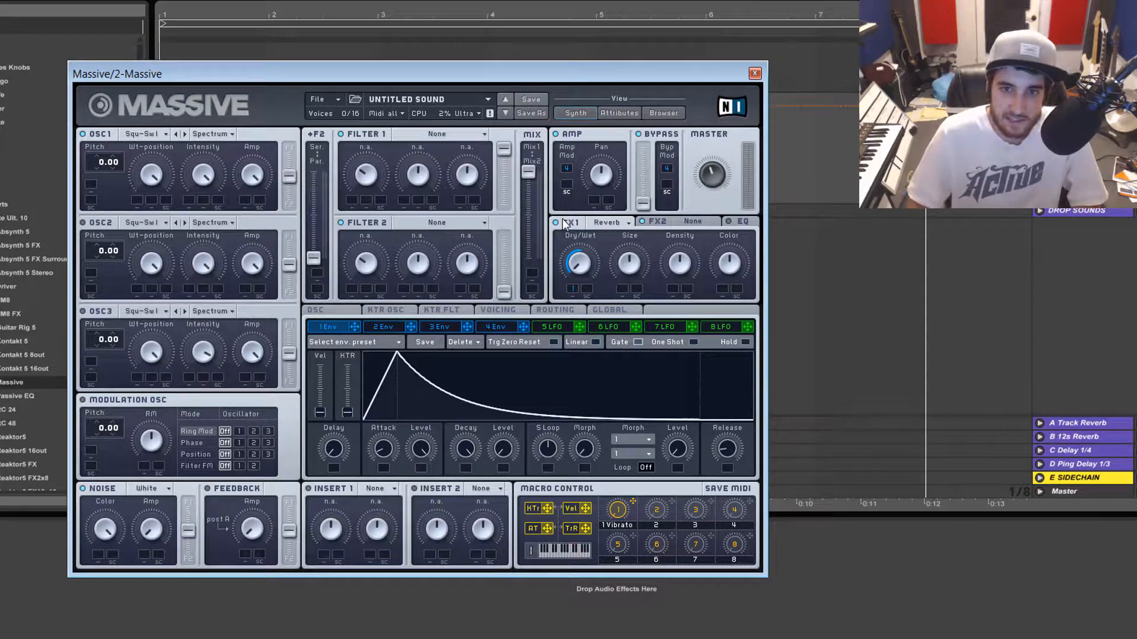
{"action": "left_click_drag", "start_coordinate": [1124, 112], "coordinate": [1125, 133]}
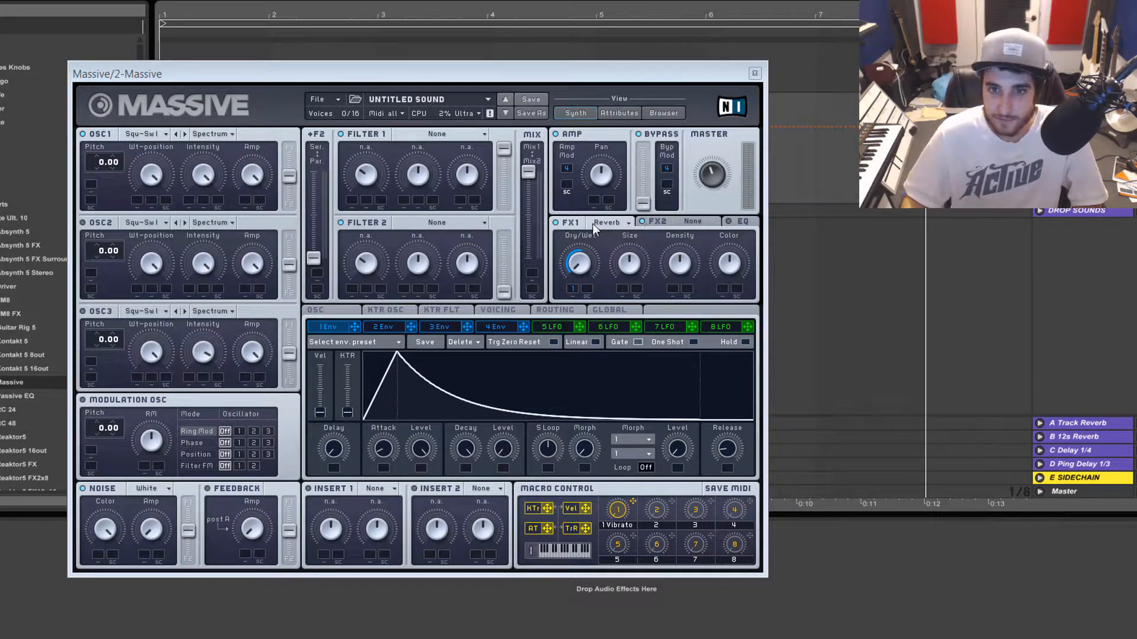
Replace the FX1 effect with Dimension Expander and switch off the envelope 1 modulation on its dry/wet amount
{"action": "left_click", "coordinate": [610, 222]}
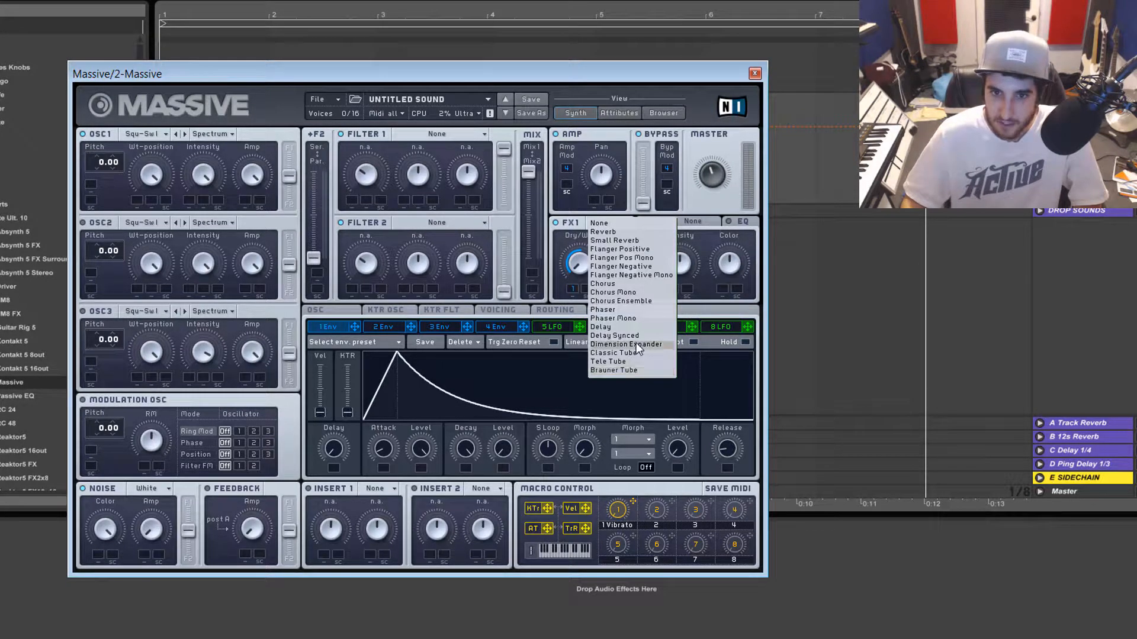
{"action": "left_click", "coordinate": [631, 327]}
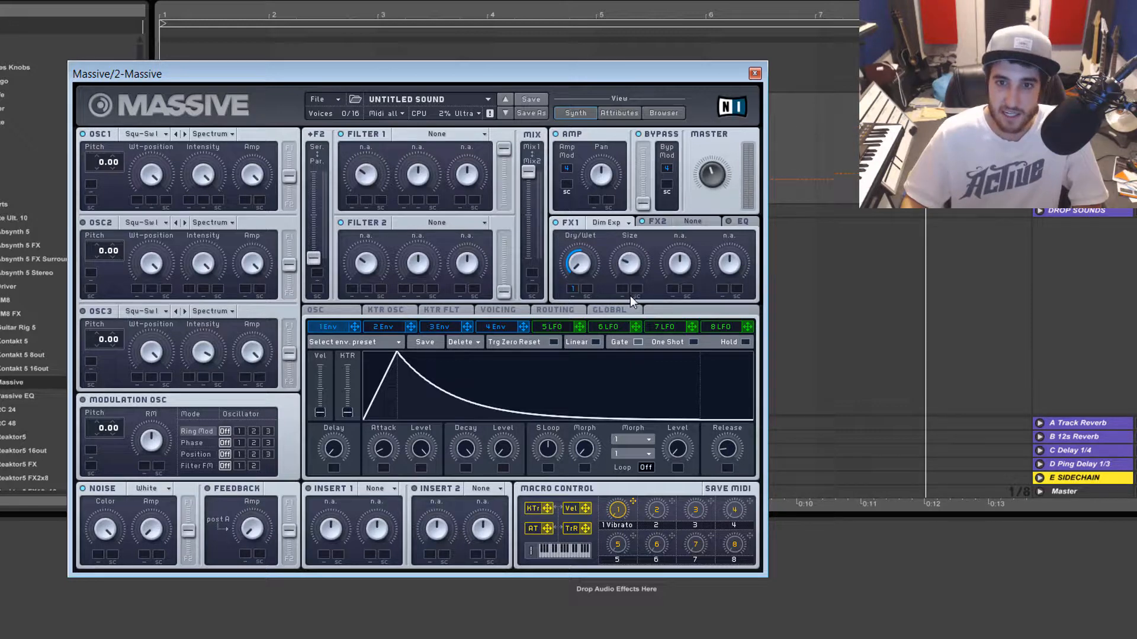
{"action": "right_click", "coordinate": [572, 288]}
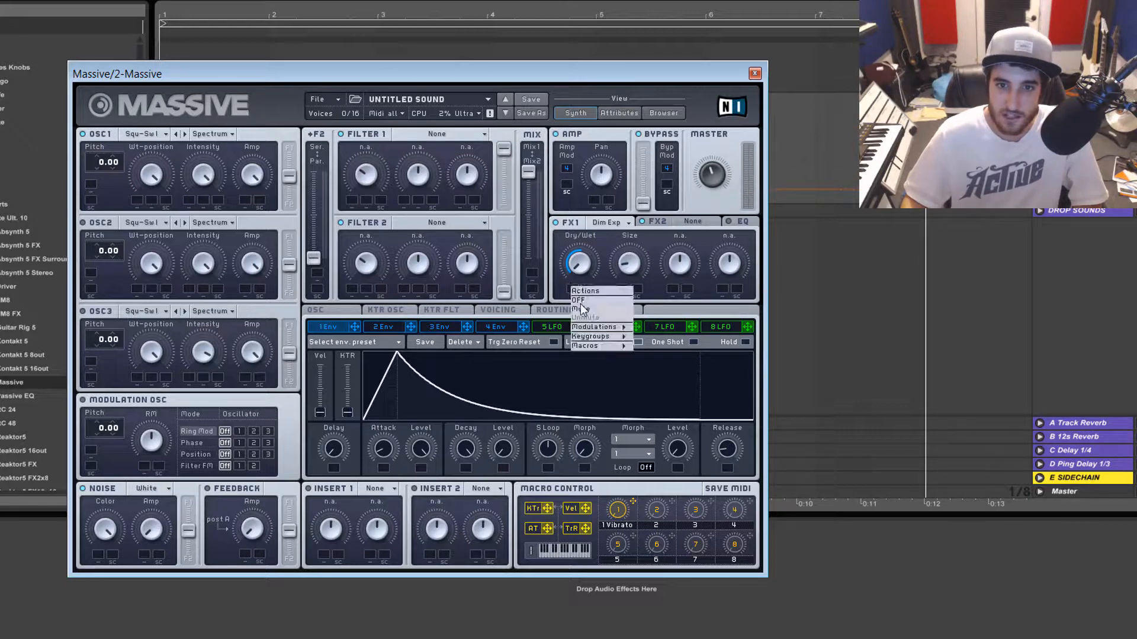
{"action": "left_click", "coordinate": [587, 301]}
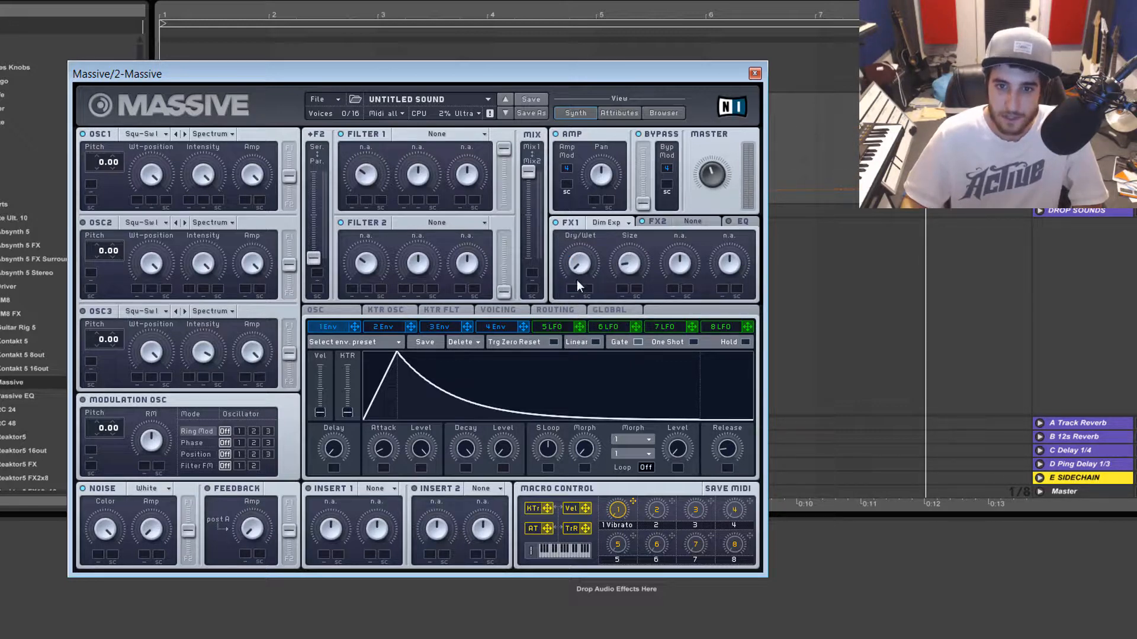
Assign LFO 5 to the FX1 dry/wet and the OSC1 amp at full depth, with the LFO's sync enabled
{"action": "left_click", "coordinate": [563, 328]}
{"action": "left_click_drag", "start_coordinate": [579, 327], "coordinate": [573, 211]}
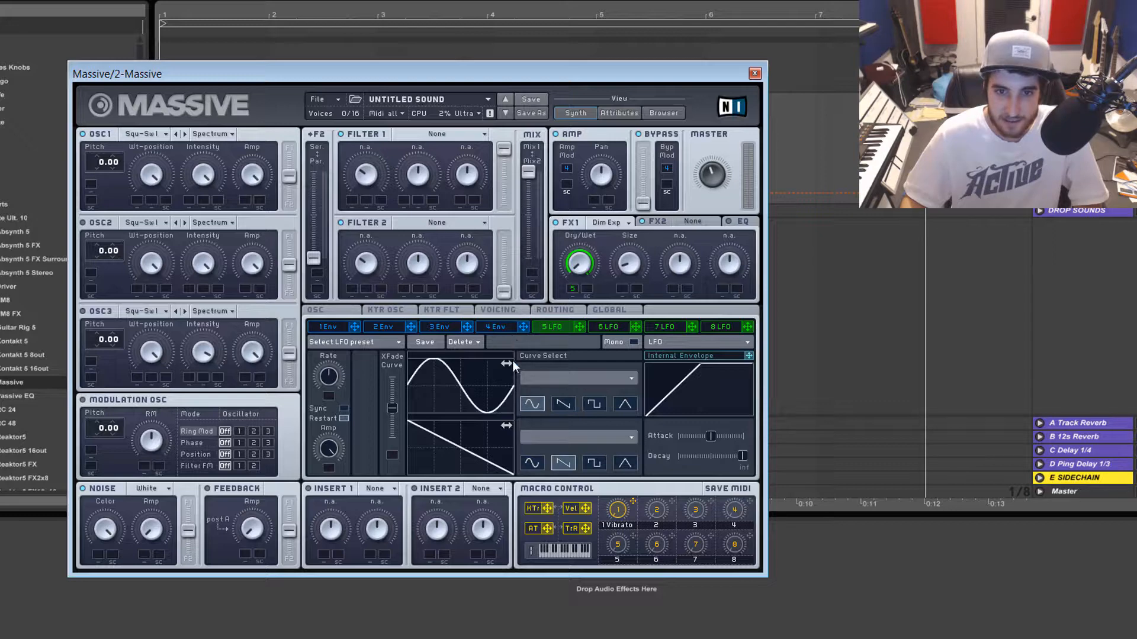
{"action": "left_click", "coordinate": [345, 408]}
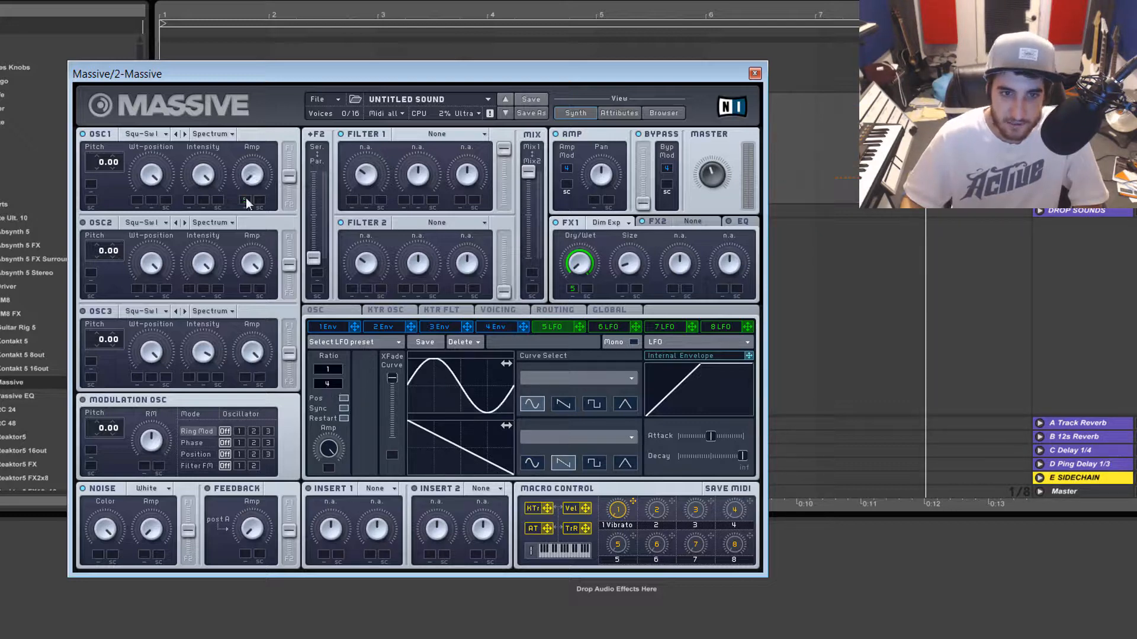
{"action": "left_click_drag", "start_coordinate": [245, 199], "coordinate": [264, 3]}
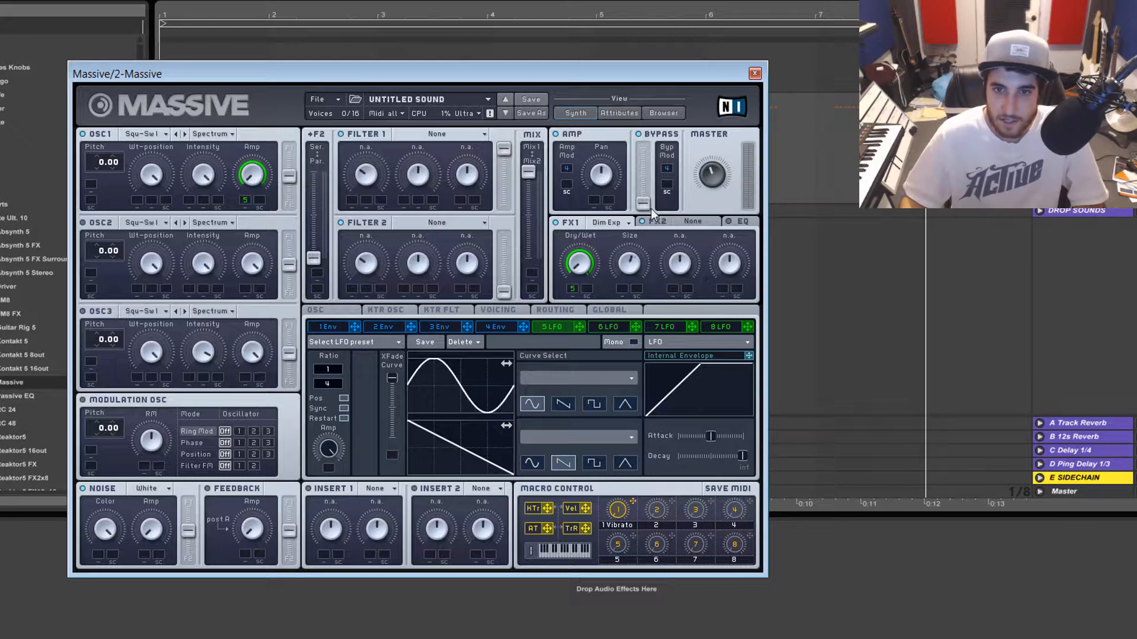
Try higher dry/wet base levels with smaller LFO 5 modulation ranges on the Dimension Expander, ending at full modulation from zero
{"action": "left_click_drag", "start_coordinate": [570, 285], "coordinate": [572, 287]}
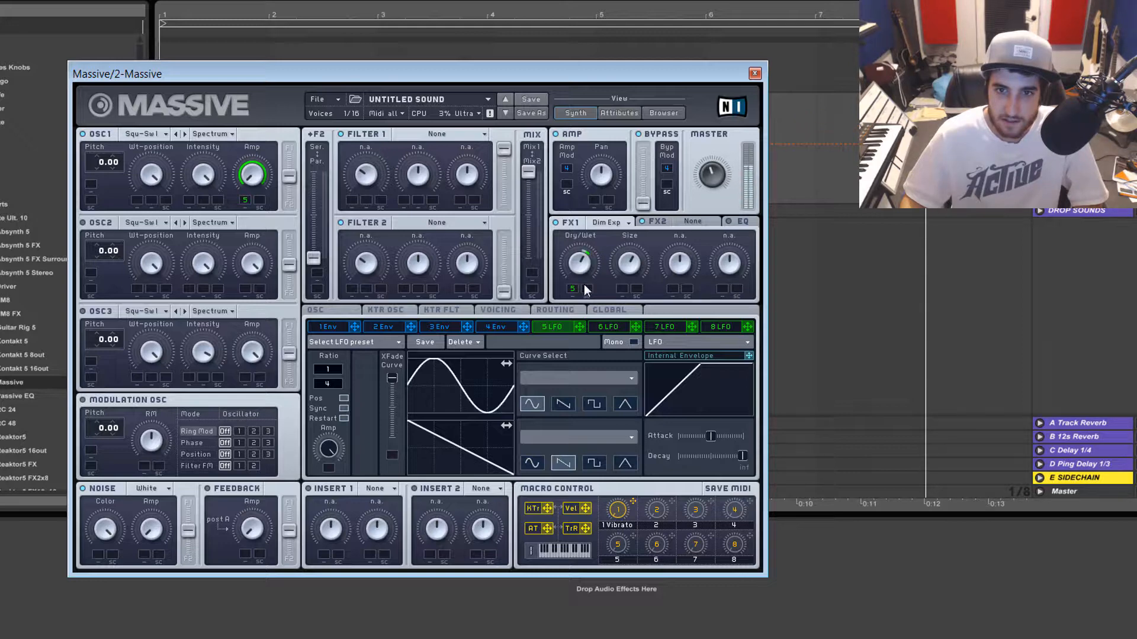
{"action": "left_click_drag", "start_coordinate": [595, 244], "coordinate": [645, 226]}
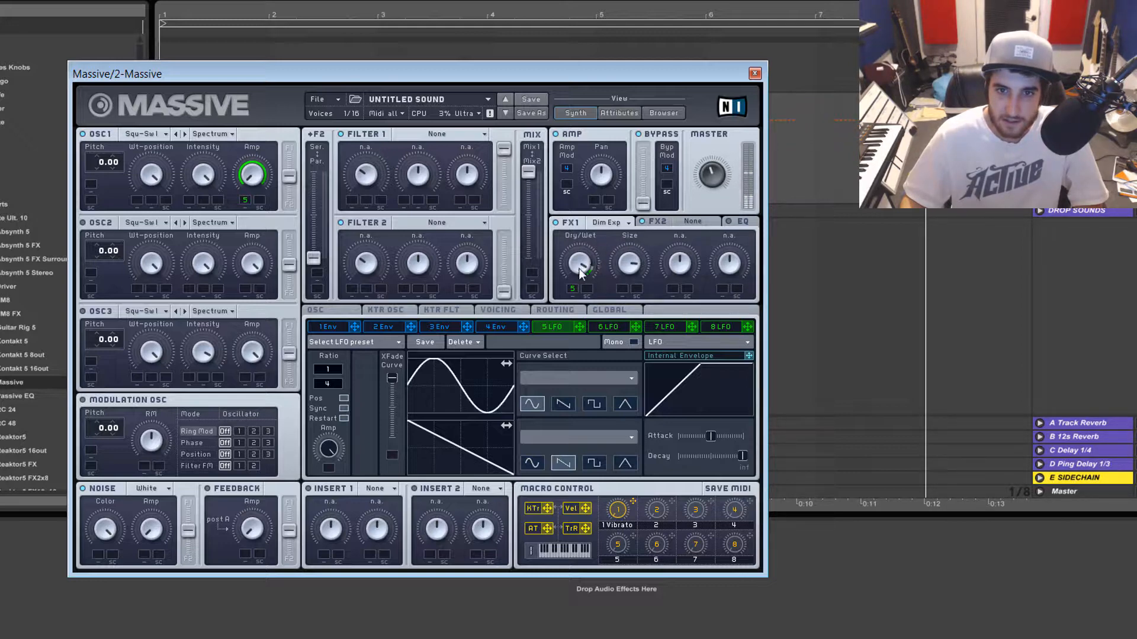
{"action": "left_click_drag", "start_coordinate": [579, 265], "coordinate": [630, 2]}
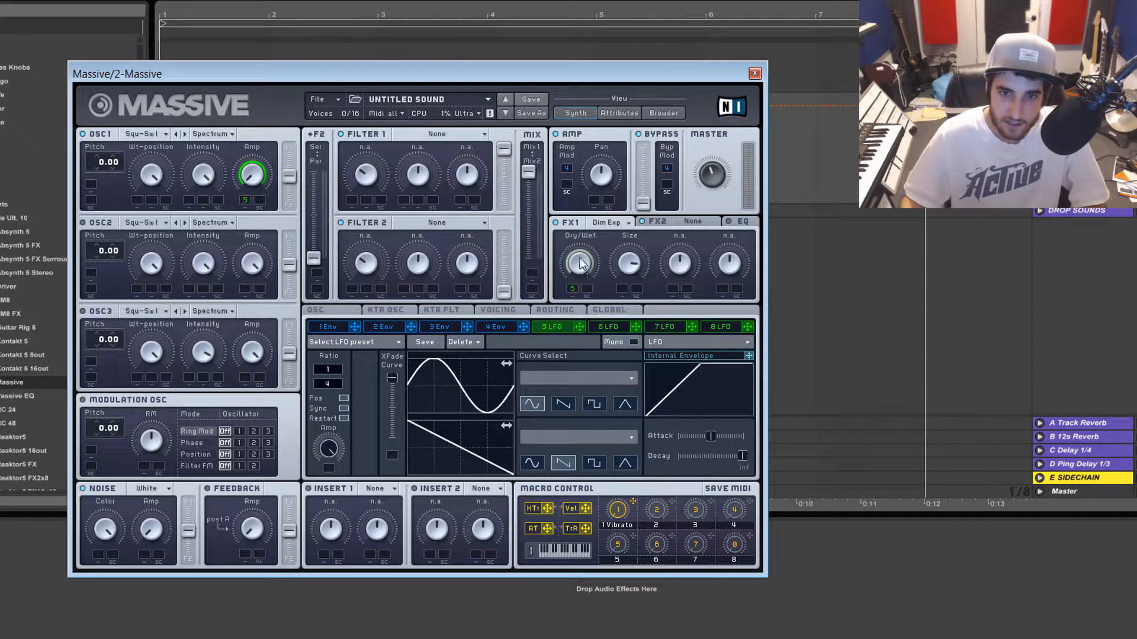
{"action": "left_click_drag", "start_coordinate": [580, 264], "coordinate": [580, 476]}
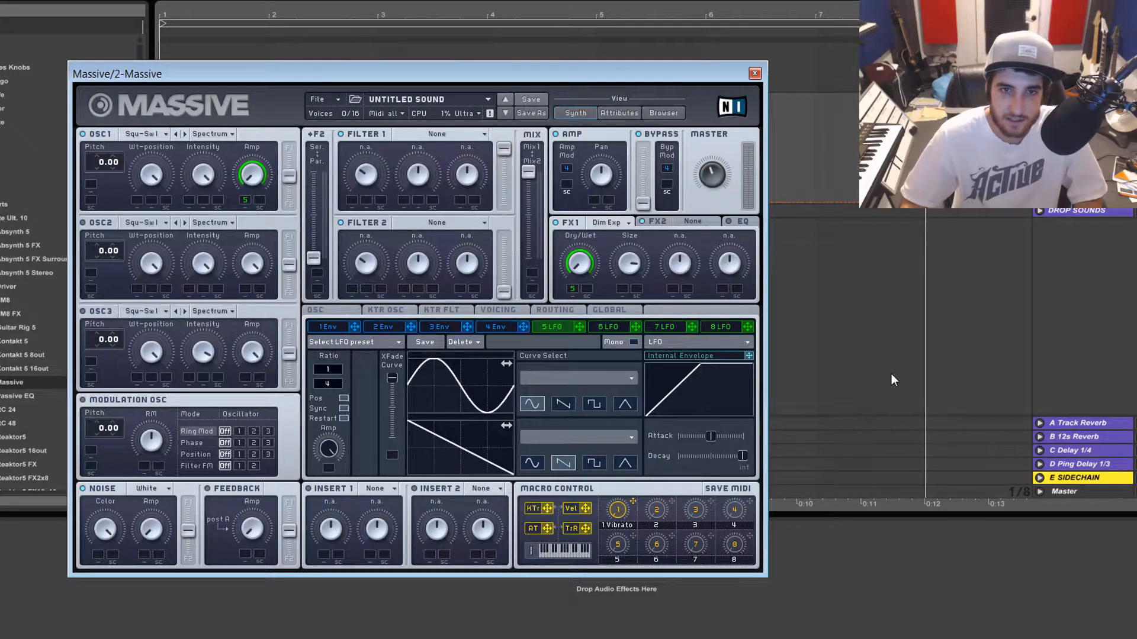
Try different static dry/wet and size settings on the Dimension Expander without modulation, and reassign LFO 5 to dry/wet
{"action": "mouse_move", "coordinate": [583, 264]}
{"action": "left_mouse_down"}
{"action": "mouse_move", "coordinate": [610, 27]}
{"action": "mouse_move", "coordinate": [578, 266]}
{"action": "left_mouse_up"}
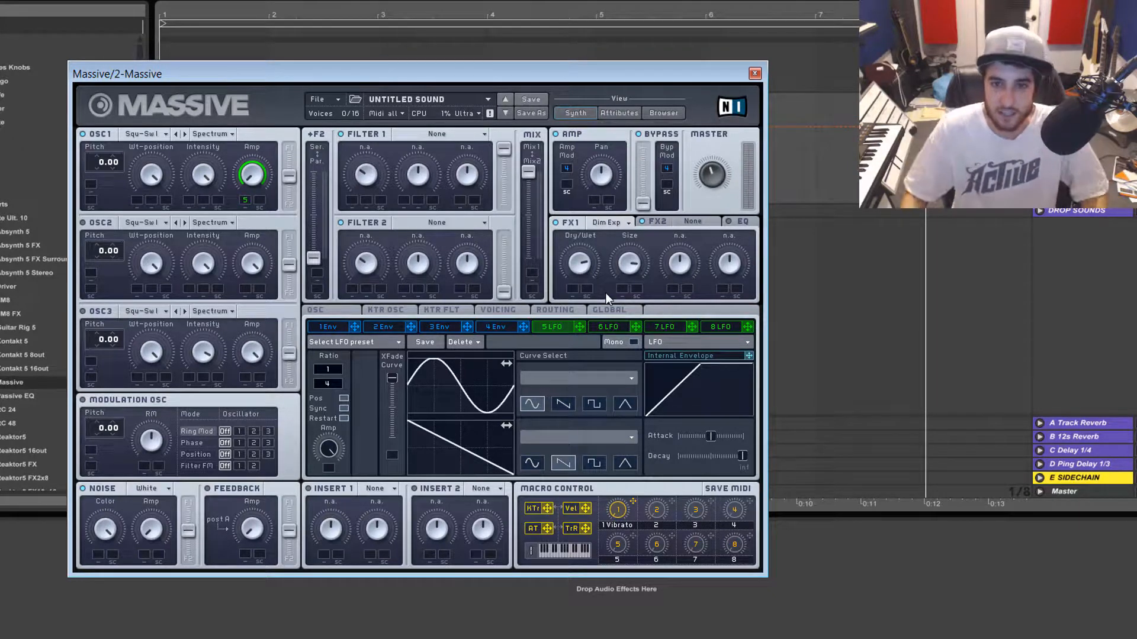
{"action": "left_click_drag", "start_coordinate": [634, 262], "coordinate": [602, 363]}
{"action": "left_click_drag", "start_coordinate": [573, 272], "coordinate": [581, 332]}
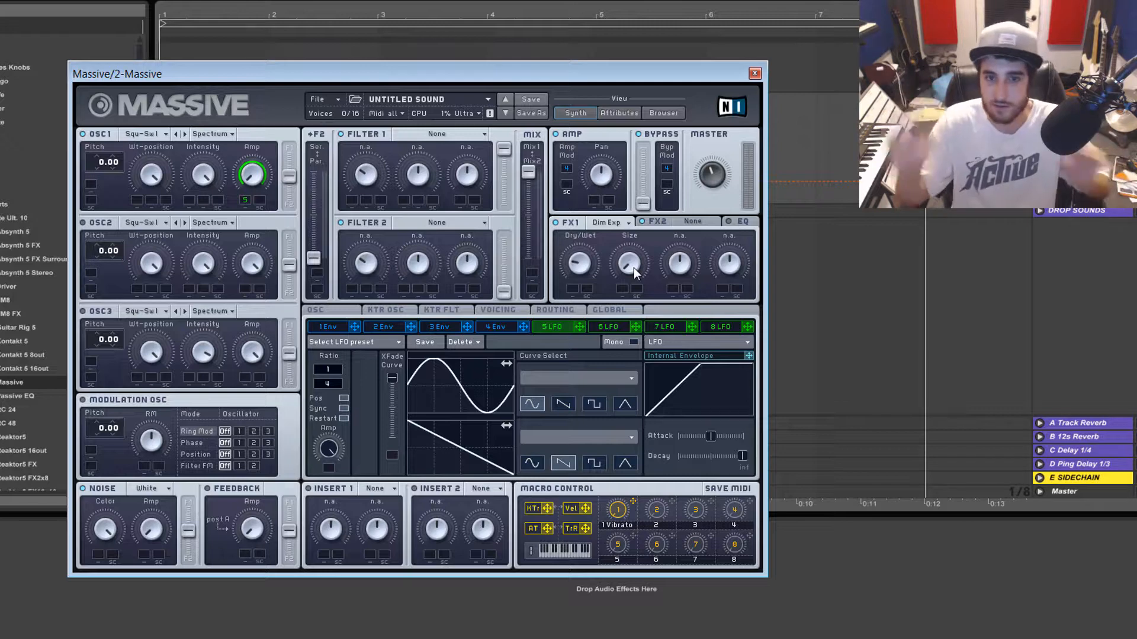
{"action": "left_click_drag", "start_coordinate": [634, 267], "coordinate": [634, 253]}
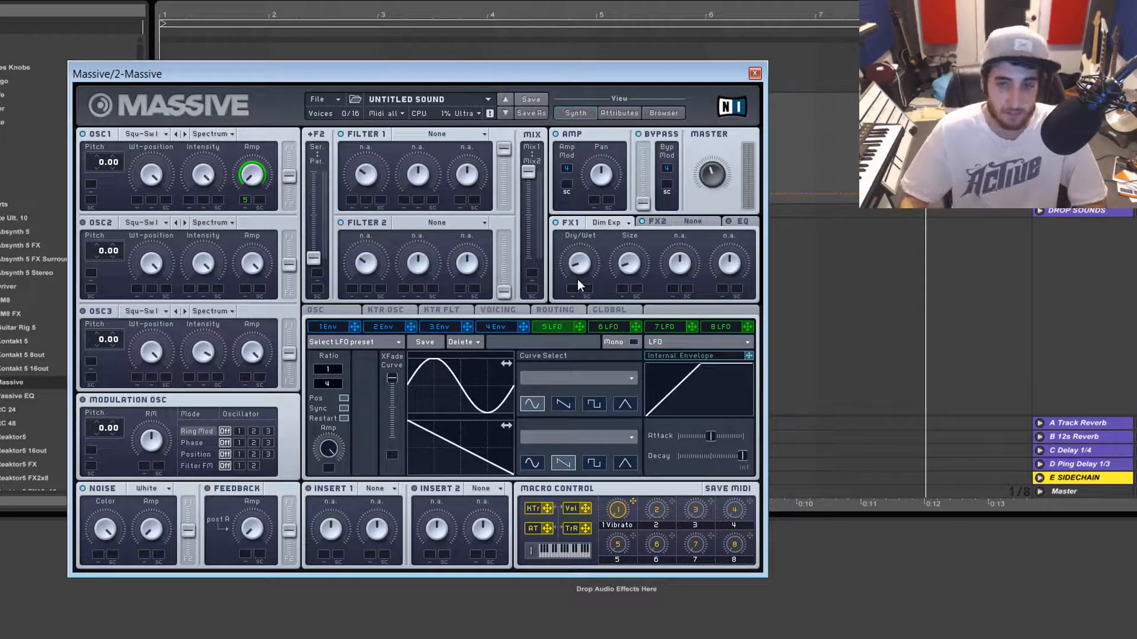
{"action": "left_click_drag", "start_coordinate": [583, 247], "coordinate": [636, 226]}
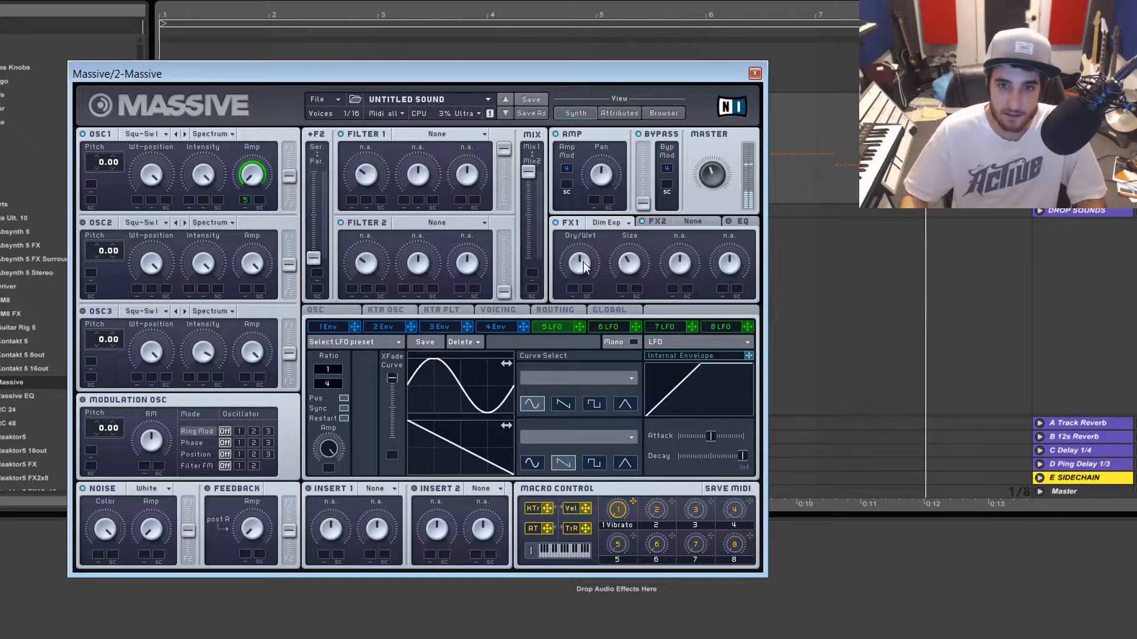
{"action": "mouse_move", "coordinate": [580, 263]}
{"action": "left_mouse_down"}
{"action": "mouse_move", "coordinate": [591, 202]}
{"action": "mouse_move", "coordinate": [592, 255]}
{"action": "left_mouse_up"}
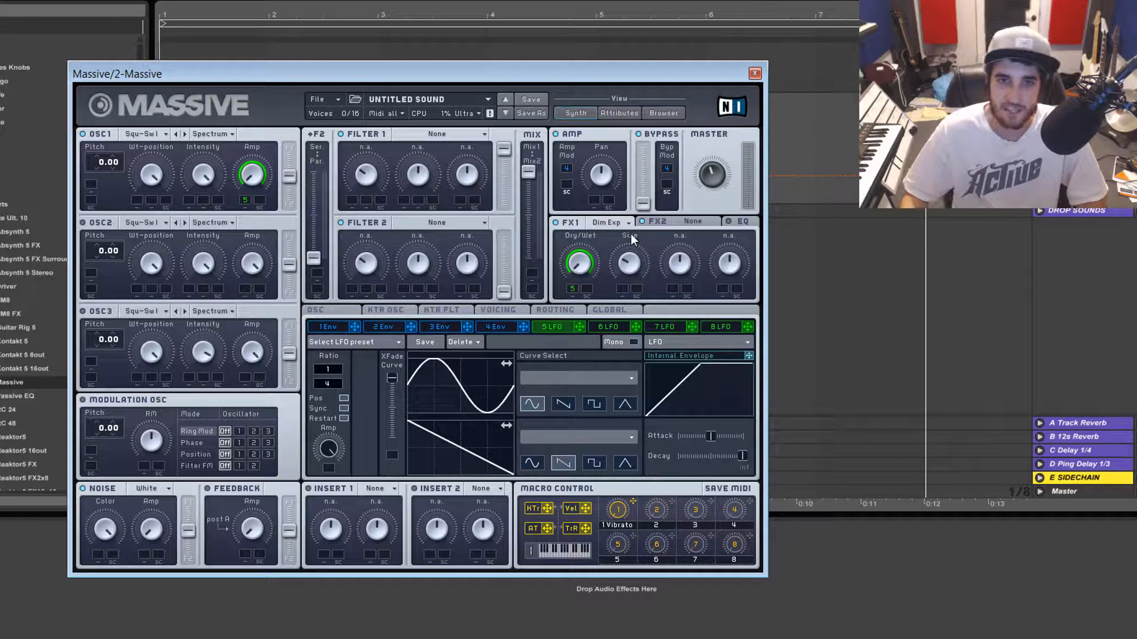
Replace the FX1 effect with Chorus and lower its rate and depth
{"action": "left_click", "coordinate": [646, 224]}
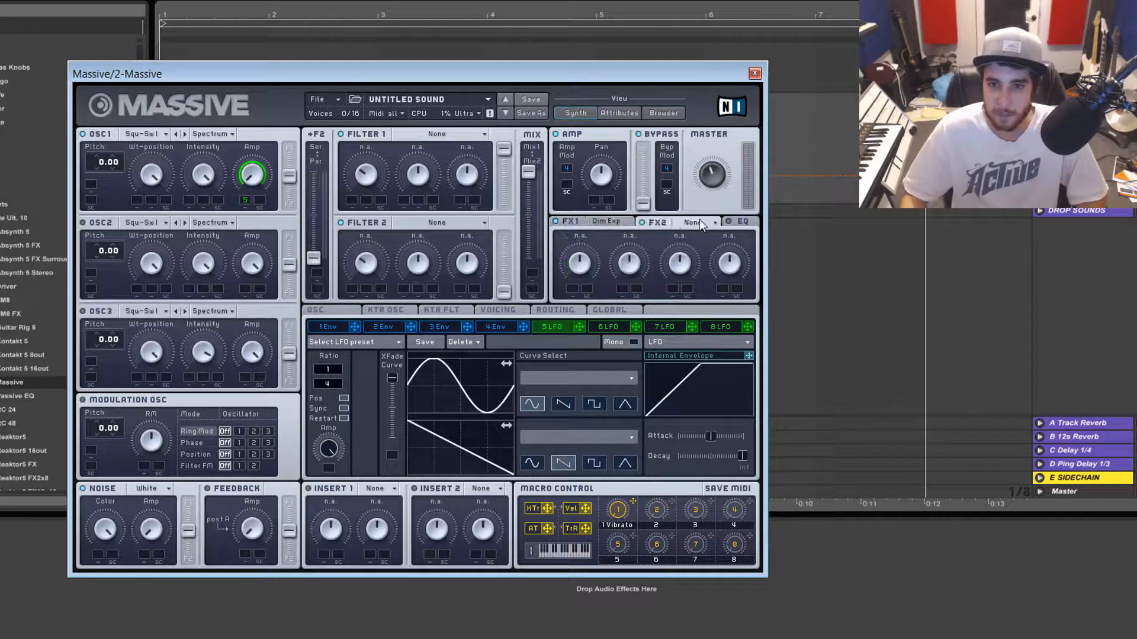
{"action": "left_click", "coordinate": [619, 218]}
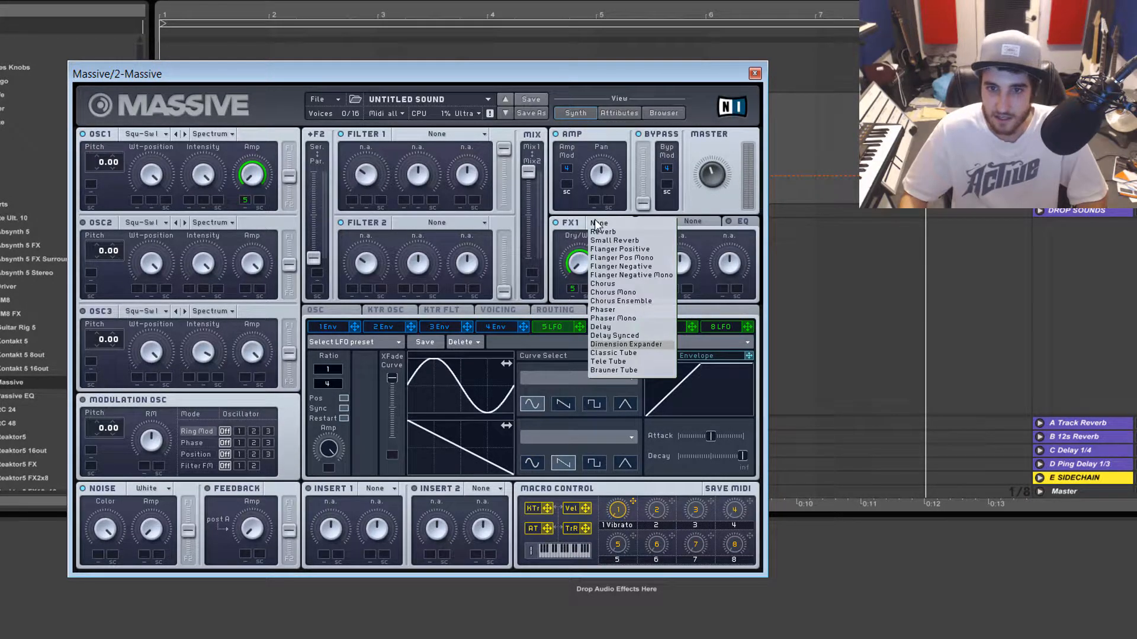
{"action": "left_click", "coordinate": [613, 284]}
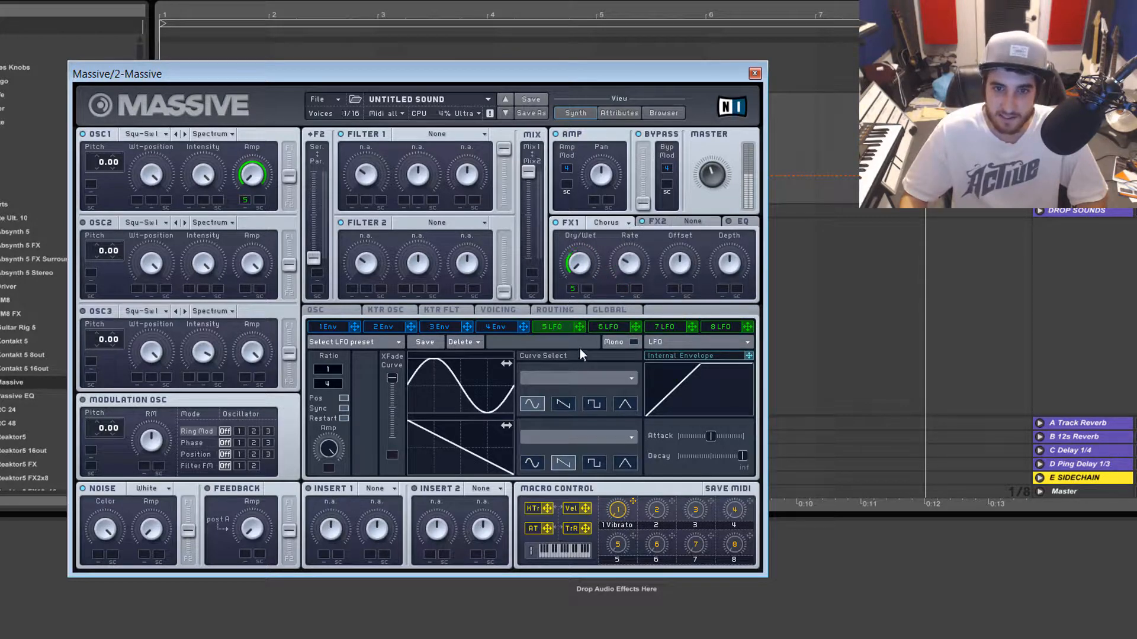
{"action": "left_click_drag", "start_coordinate": [618, 261], "coordinate": [623, 290]}
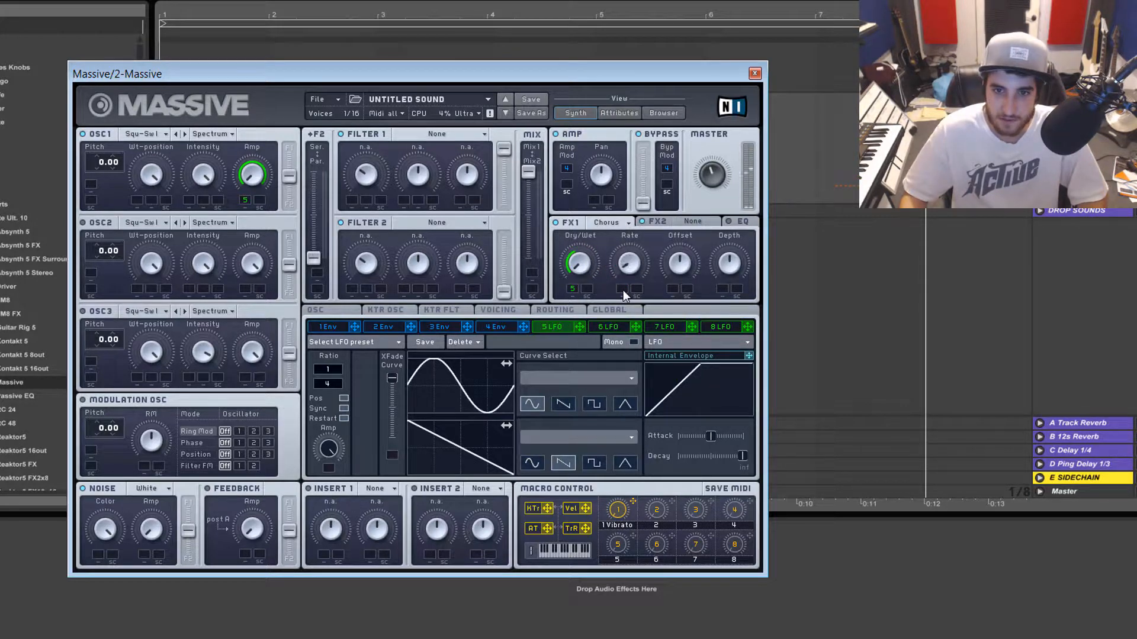
{"action": "left_click_drag", "start_coordinate": [727, 264], "coordinate": [727, 286]}
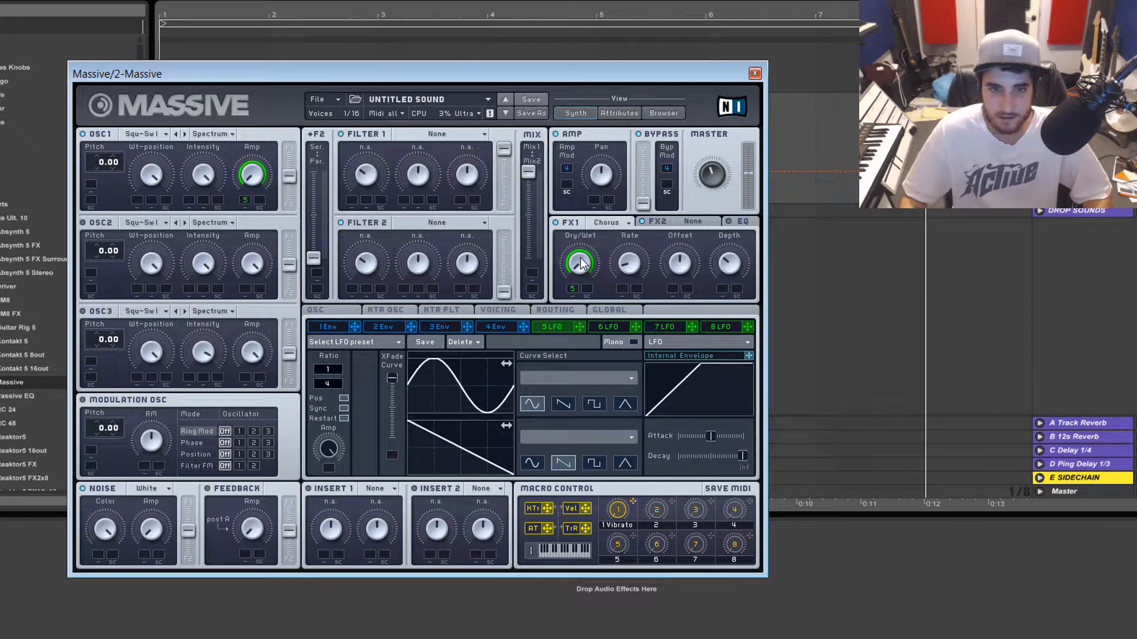
Compare the chorus with and without modulation by muting and unmuting LFO 5 on its dry/wet amount twice
{"action": "right_click", "coordinate": [592, 289]}
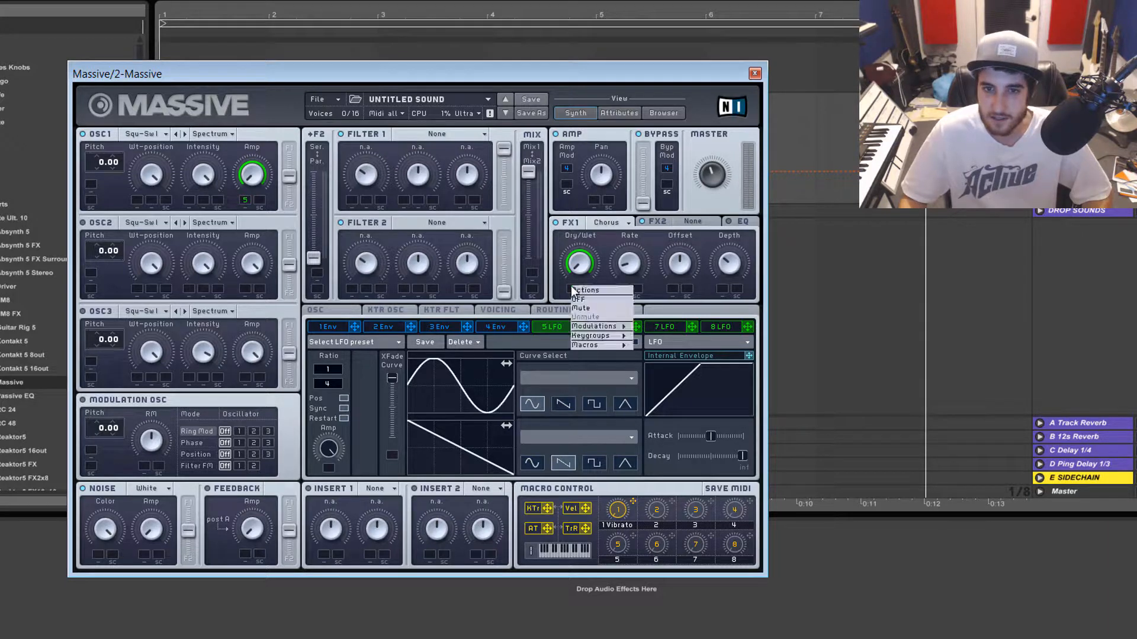
{"action": "left_click", "coordinate": [584, 306]}
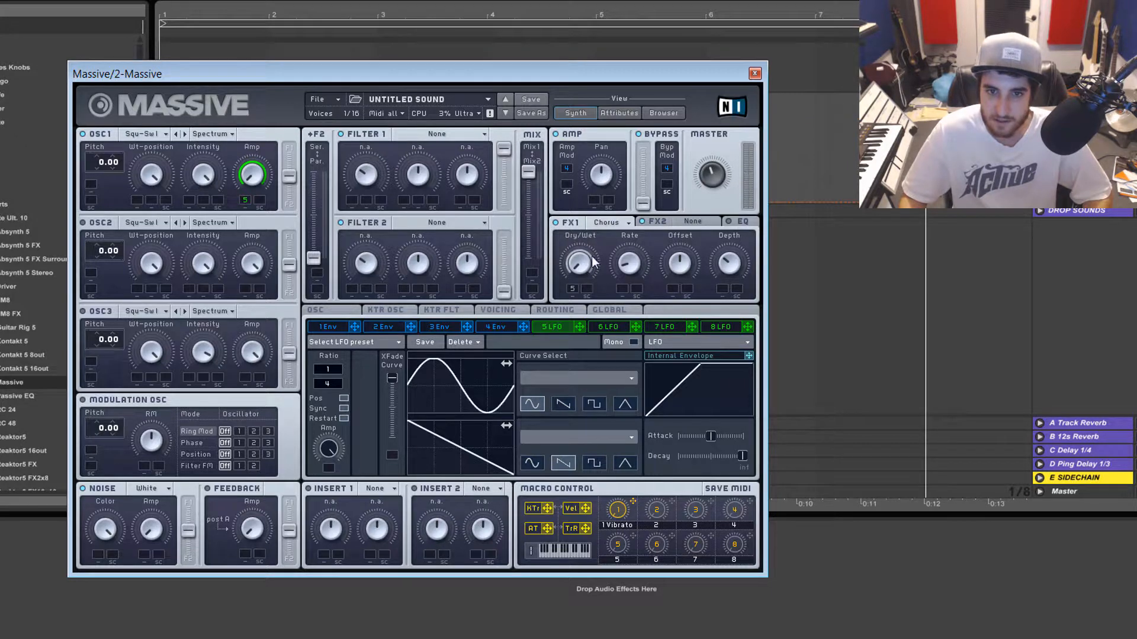
{"action": "right_click", "coordinate": [573, 288]}
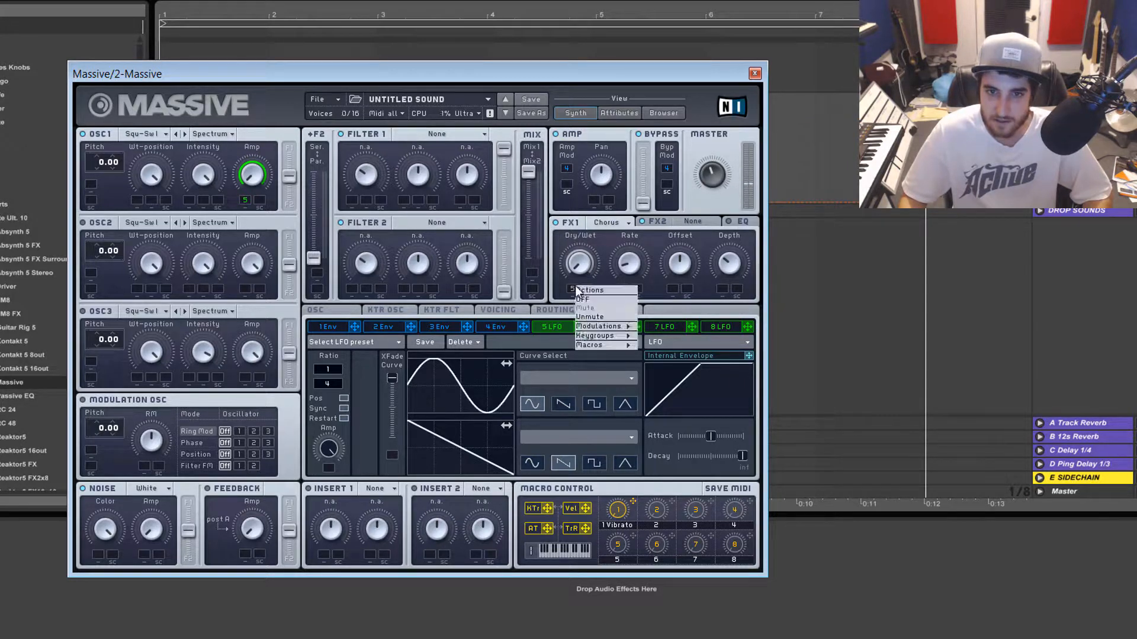
{"action": "left_click", "coordinate": [590, 317]}
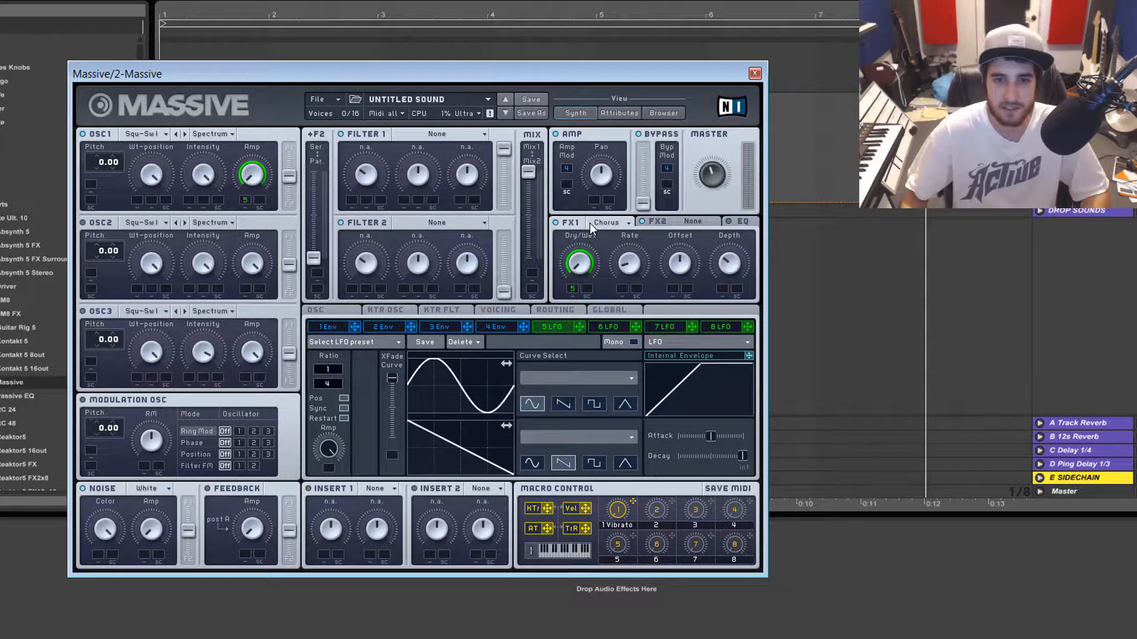
{"action": "right_click", "coordinate": [577, 289]}
{"action": "left_click", "coordinate": [587, 311]}
{"action": "right_click", "coordinate": [585, 292]}
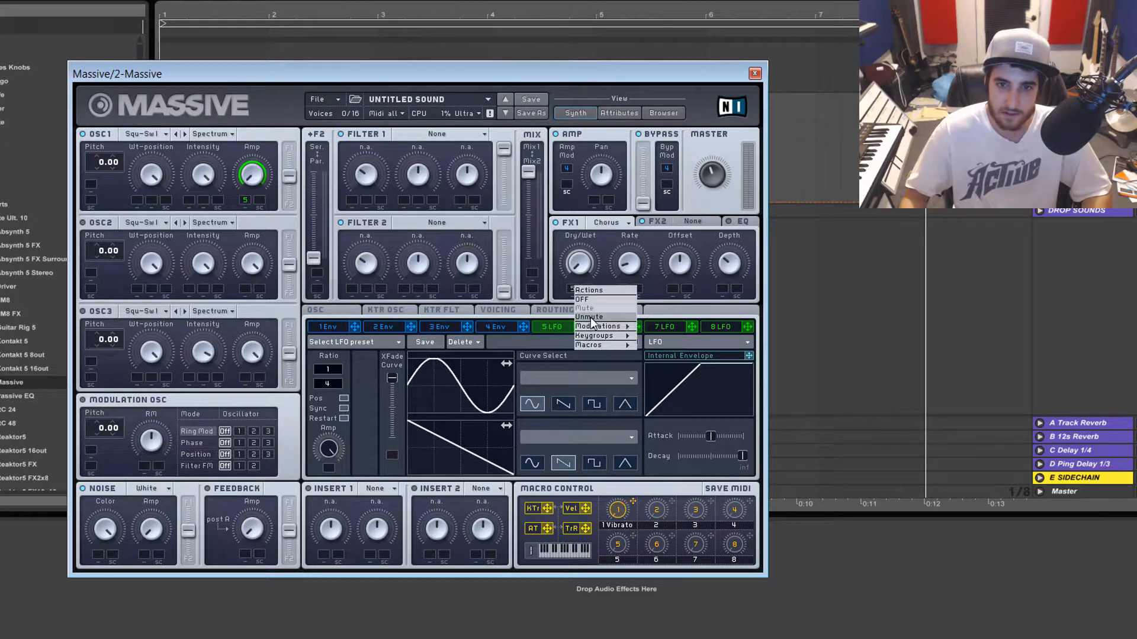
{"action": "left_click", "coordinate": [590, 317]}
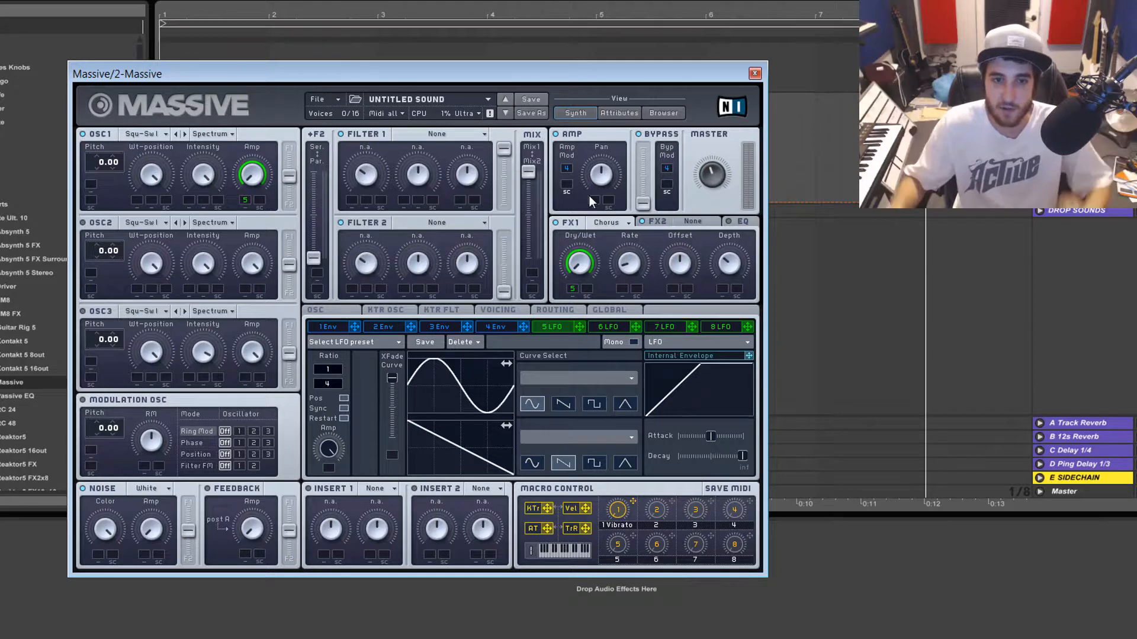
Move the synth window down and display the signal routing page
{"action": "left_click_drag", "start_coordinate": [563, 70], "coordinate": [609, 126]}
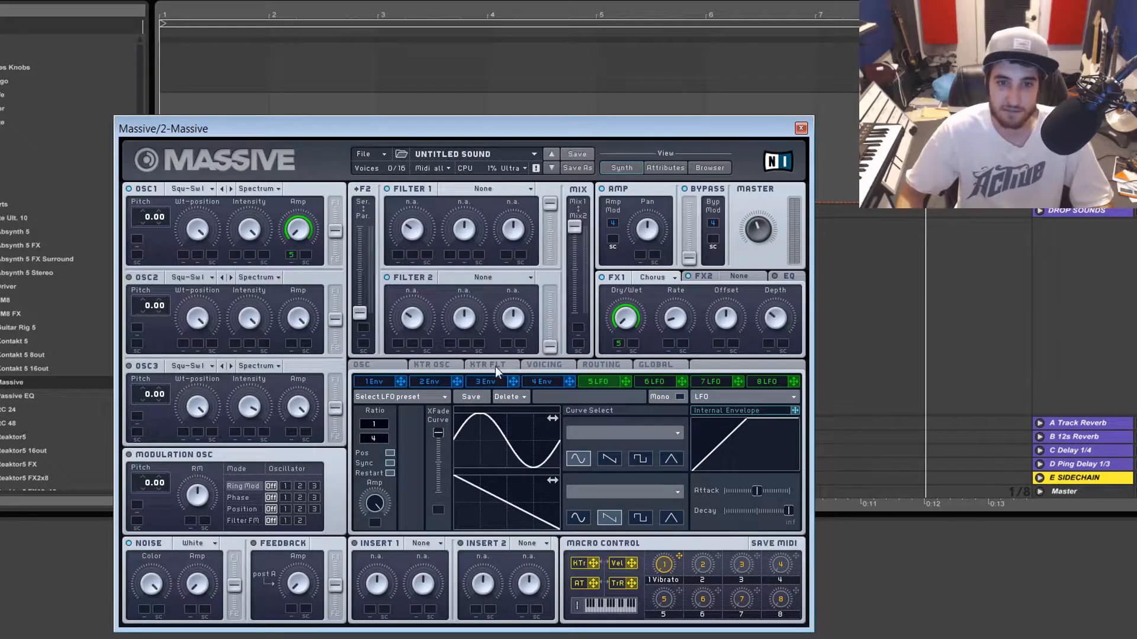
{"action": "left_click", "coordinate": [531, 367]}
{"action": "left_click", "coordinate": [628, 364]}
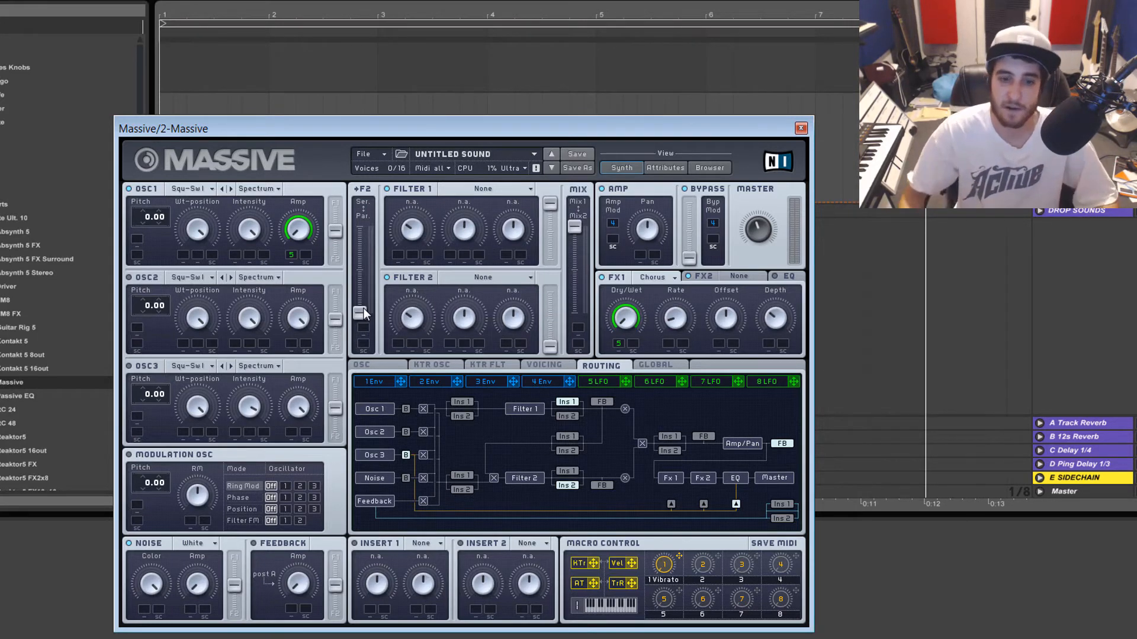
{"action": "key", "text": "F10"}
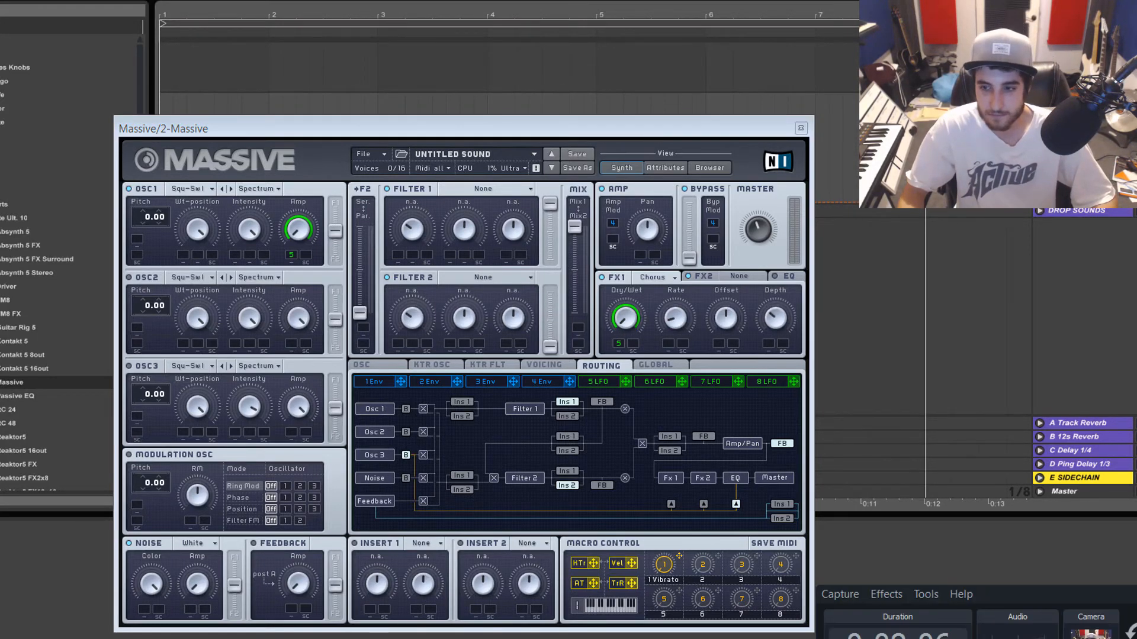